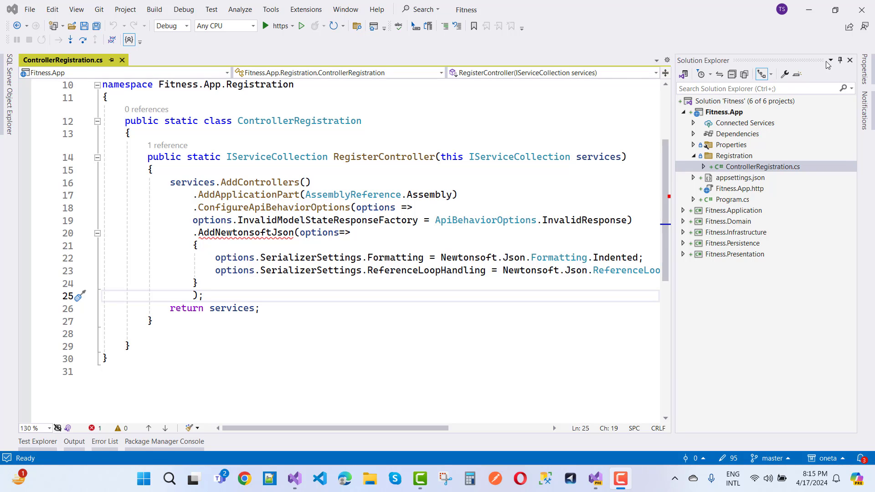
Auto-hide Solution Explorer and select ReferenceLoopHandling on line 23 of ControllerRegistration.cs
click(840, 60)
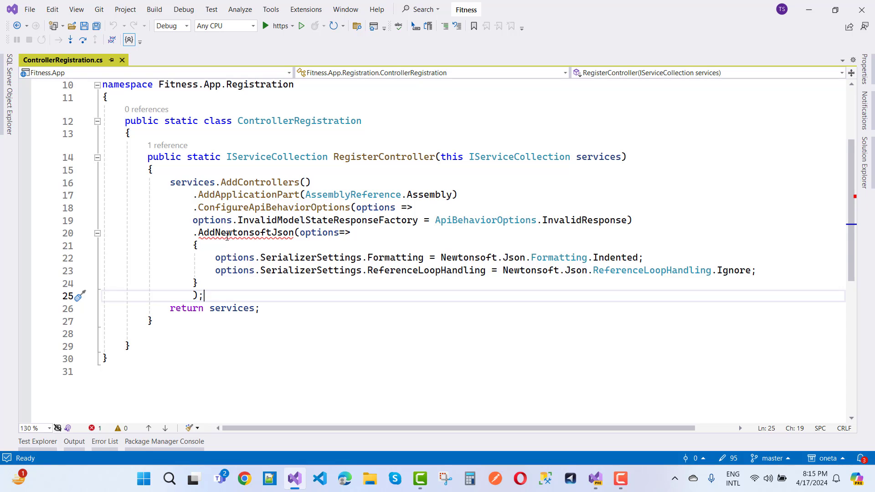
double_click(393, 272)
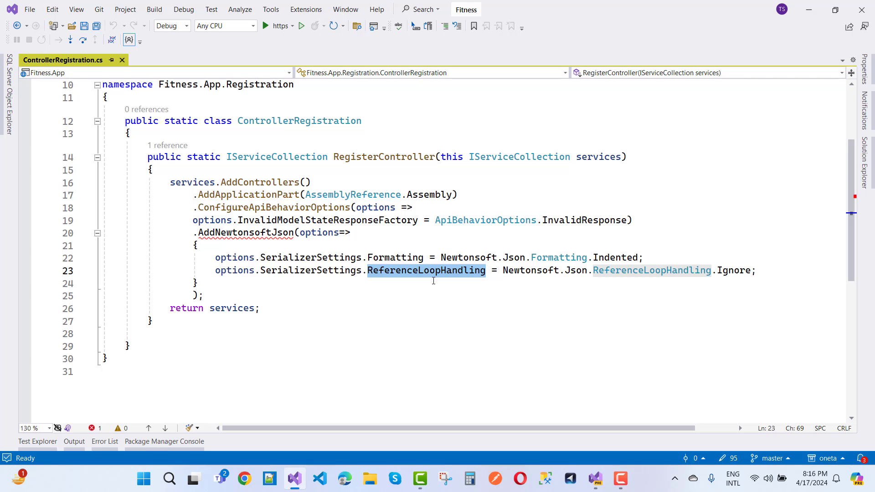
click(335, 247)
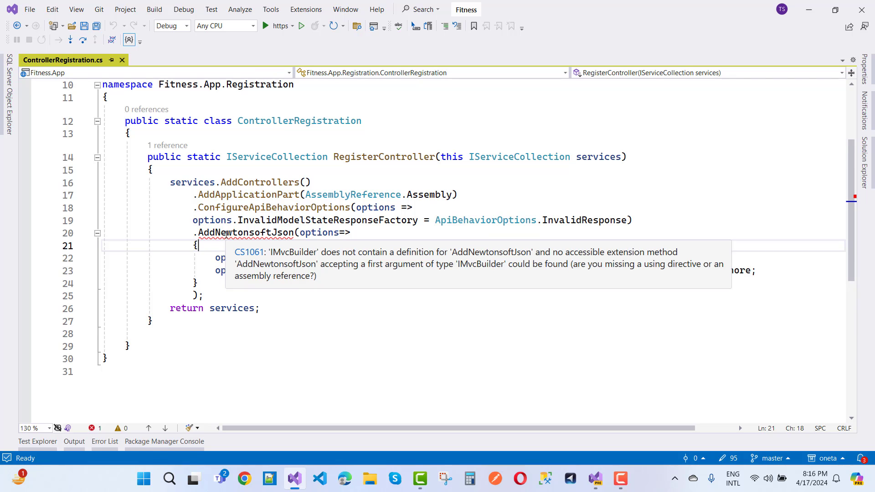
mouse_move(245, 232)
click(239, 233)
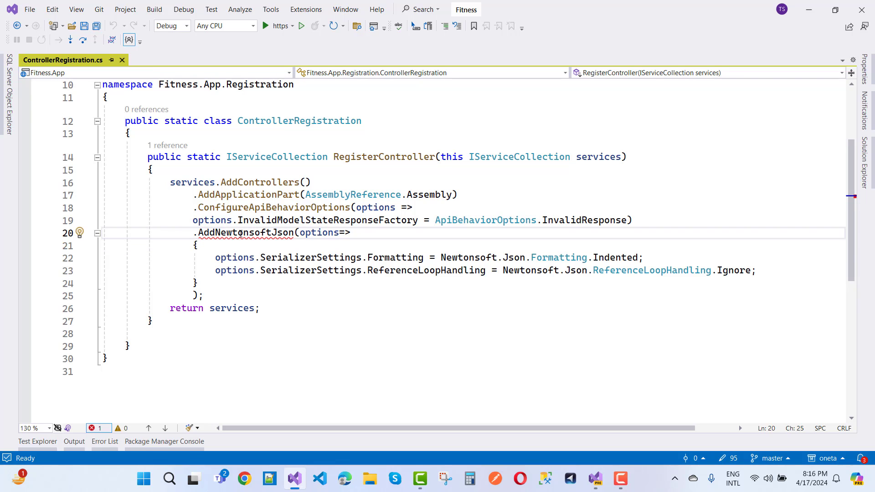
key(ctrl+period)
mouse_move(104, 252)
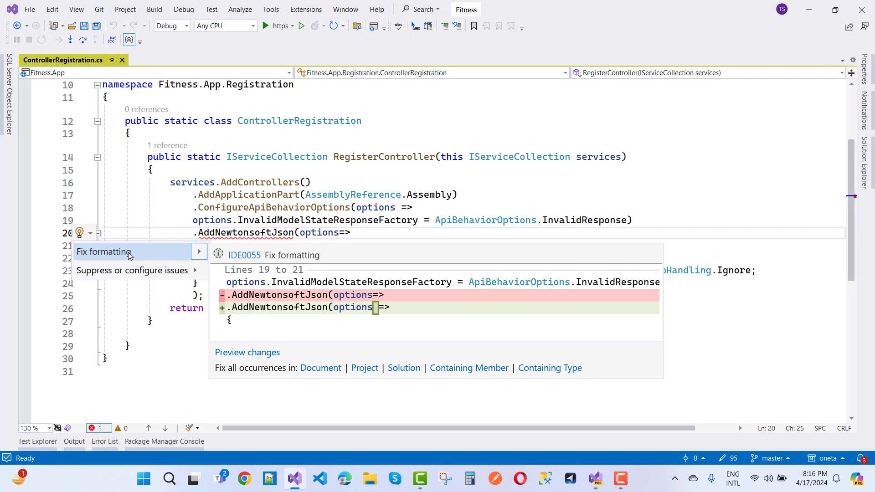
key(Down)
key(Right)
click(362, 234)
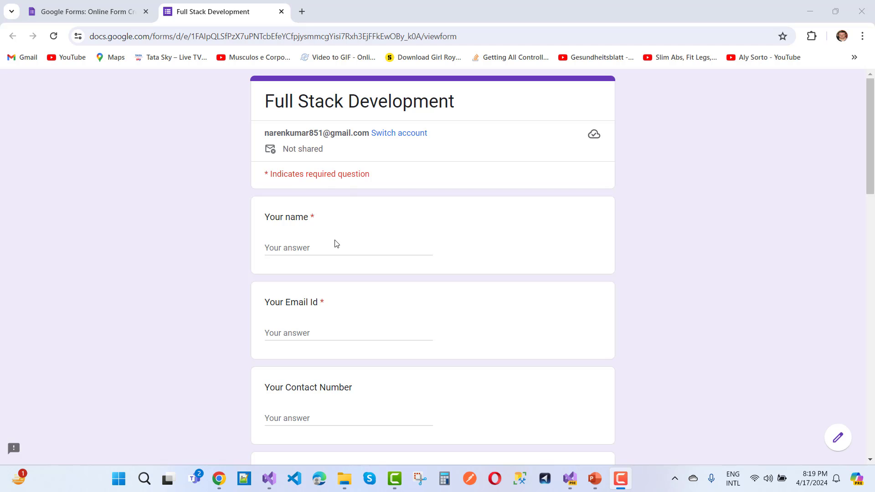
scroll(336, 243, down, 1)
scroll(408, 262, down, 1)
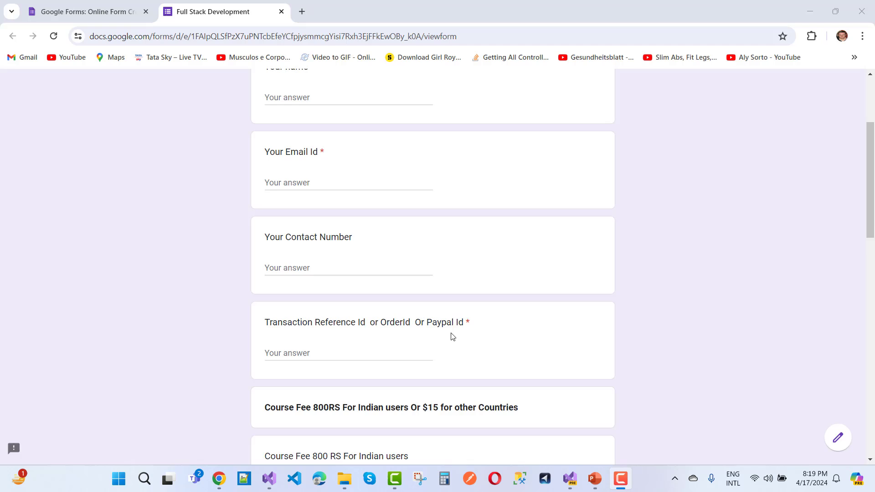
scroll(449, 334, down, 2)
scroll(487, 303, down, 1)
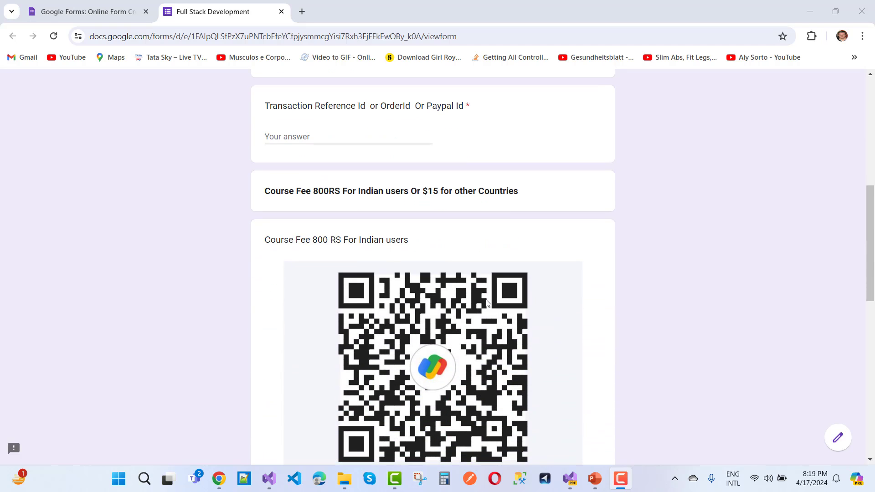
scroll(432, 241, down, 1)
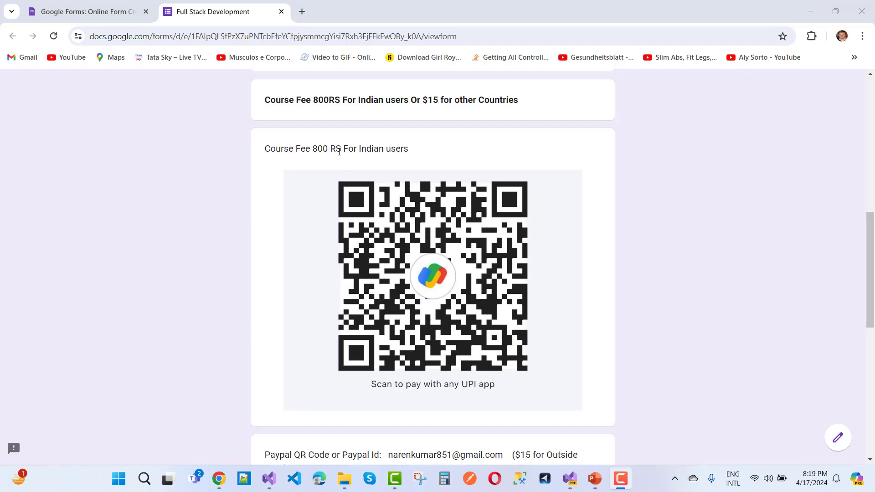
scroll(419, 184, down, 4)
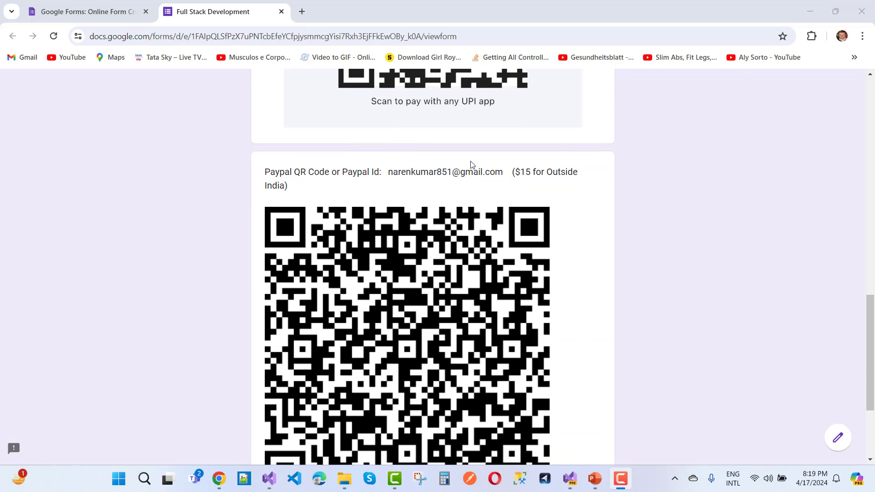
scroll(432, 190, down, 1)
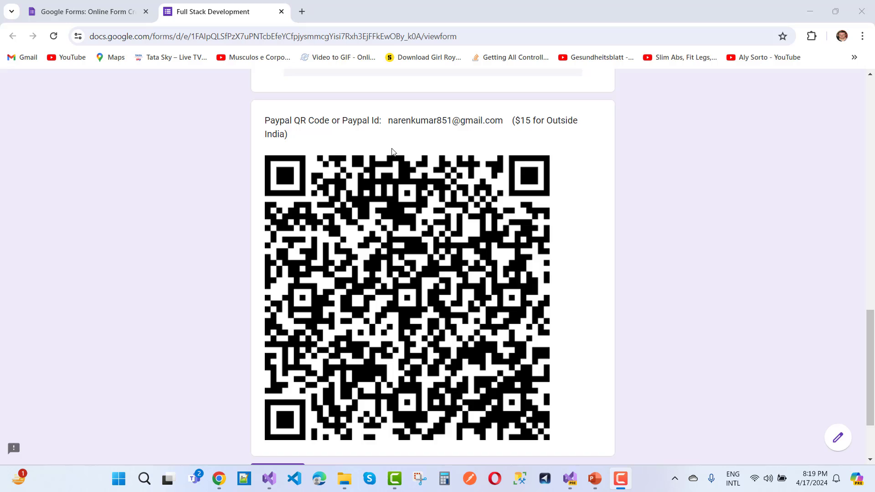
drag(387, 120, 506, 119)
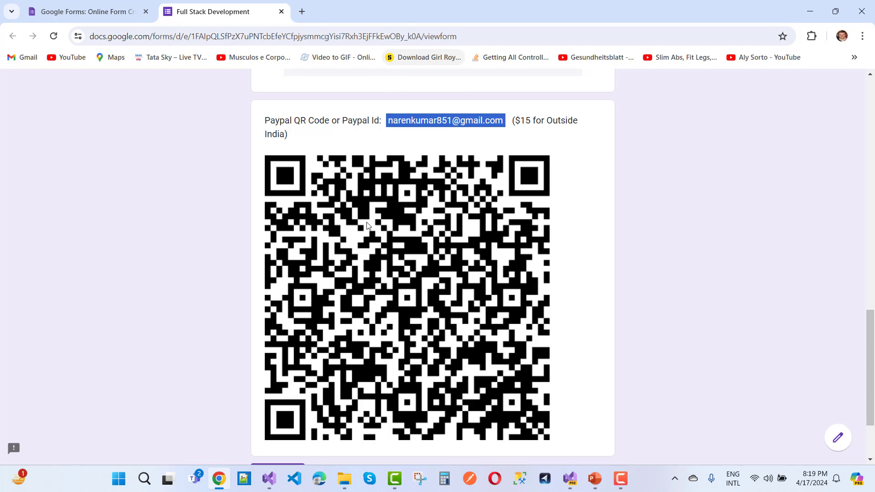
scroll(373, 164, up, 3)
scroll(374, 164, up, 2)
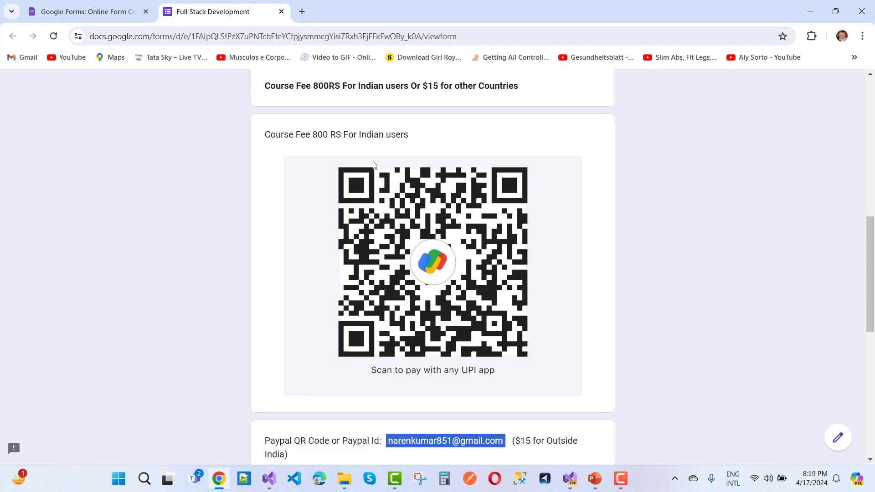
scroll(373, 164, up, 3)
scroll(373, 166, up, 3)
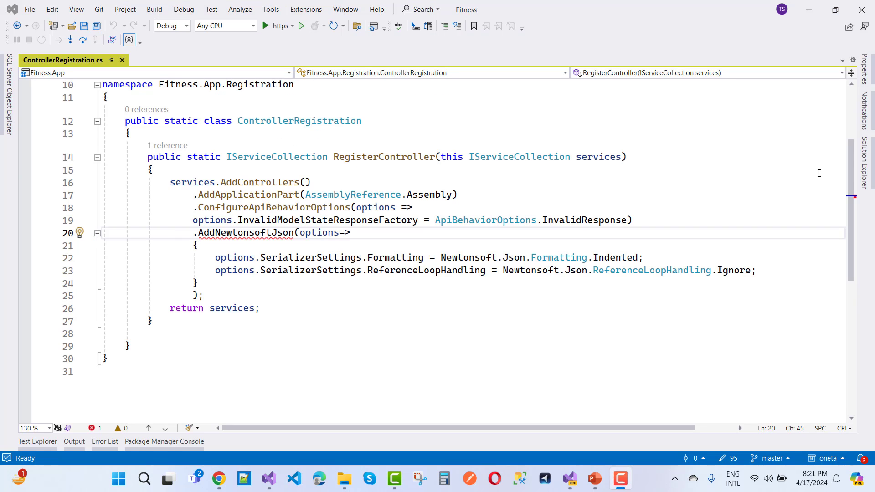
Re-pin Solution Explorer and browse Fitness.App's NuGet packages for Microsoft.AspNetCore.Mvc.NewtonsoftJson
click(863, 164)
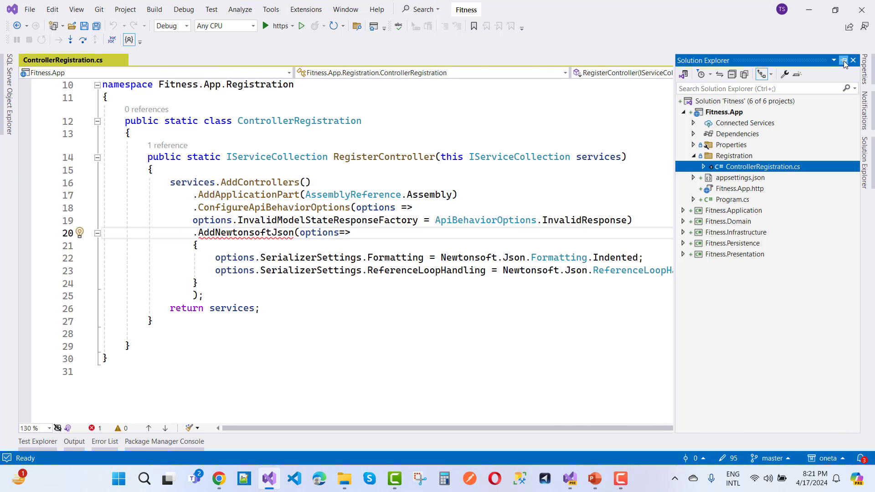
click(843, 61)
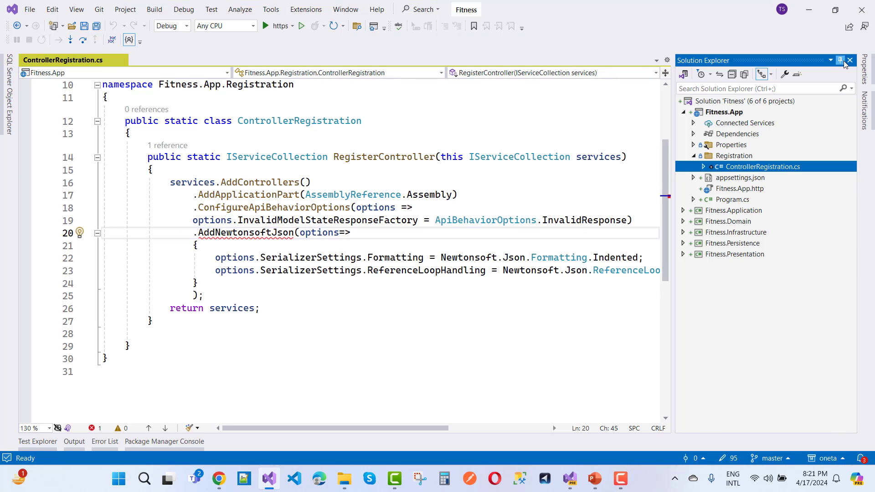
click(715, 112)
right_click(715, 113)
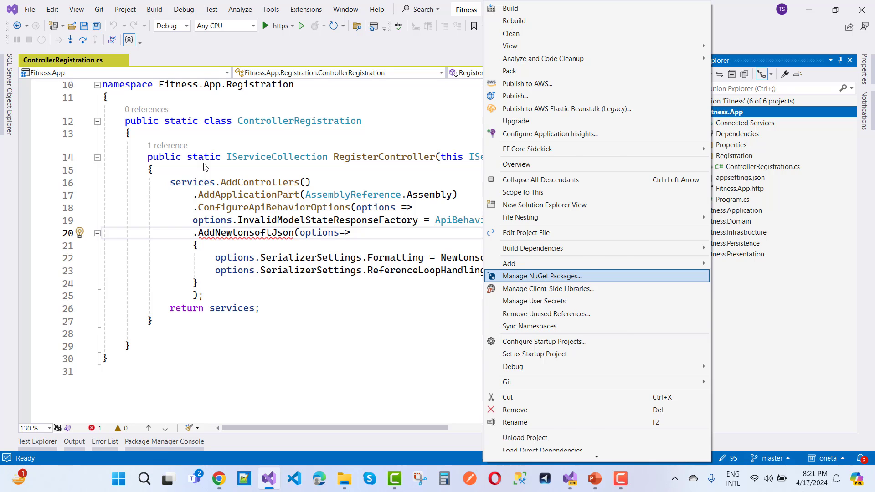
key(Escape)
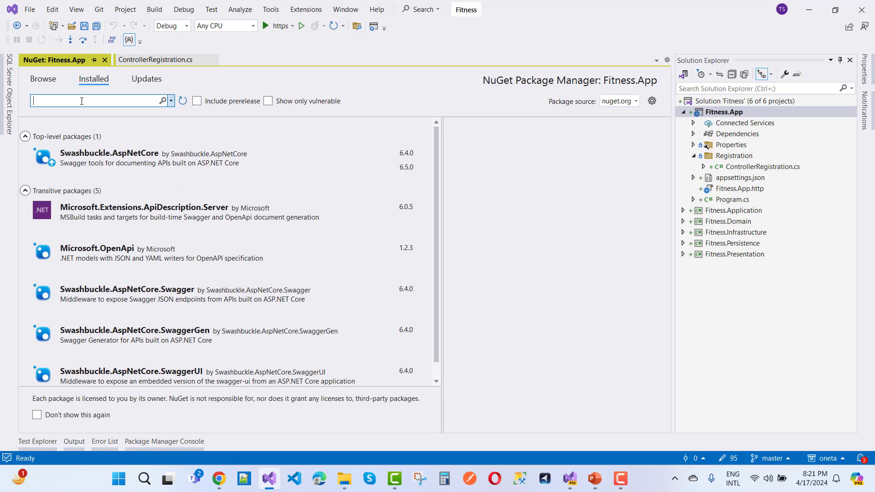
text(Micros)
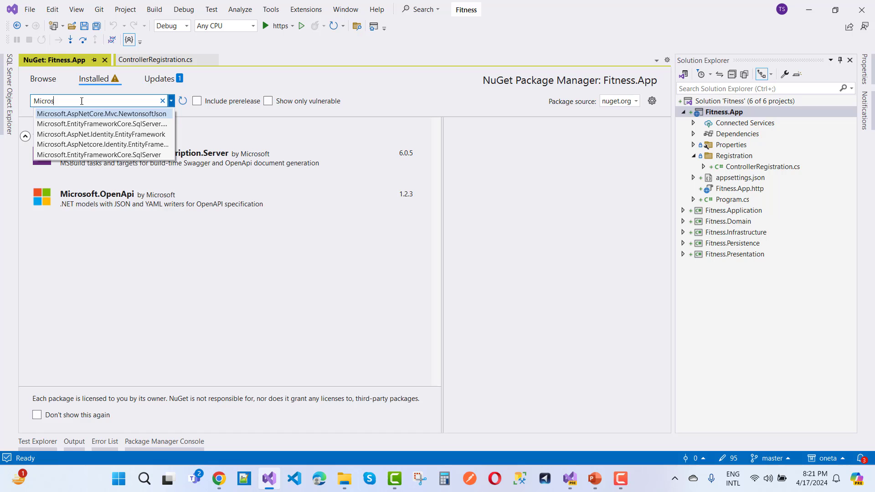
key(Return)
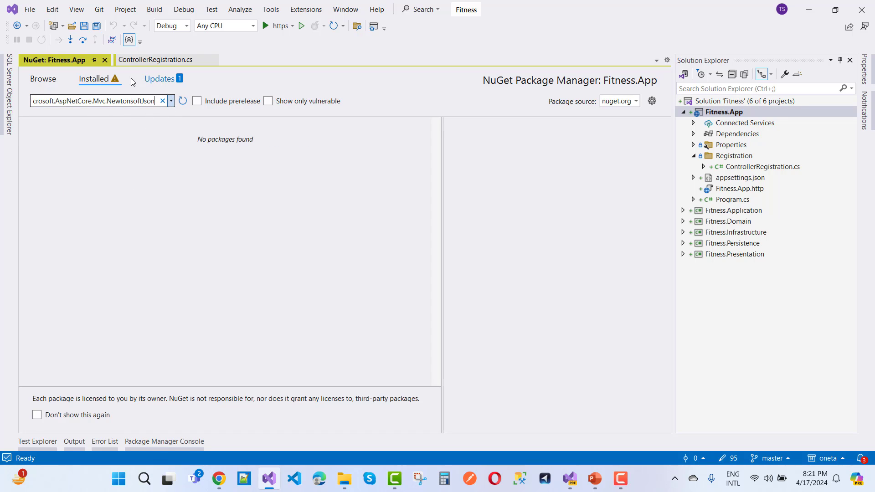
click(42, 79)
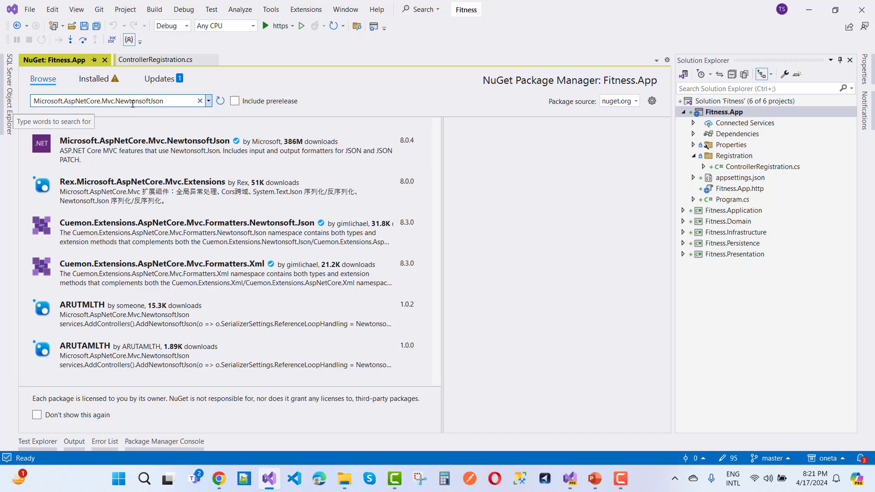
Install Microsoft.AspNetCore.Mvc.NewtonsoftJson 8.0.4, accept its license, and return to ControllerRegistration.cs
click(142, 152)
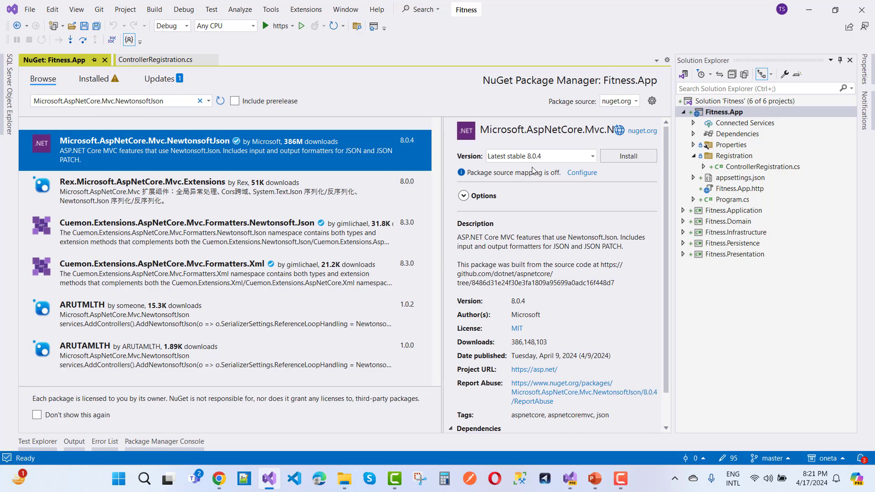
click(630, 155)
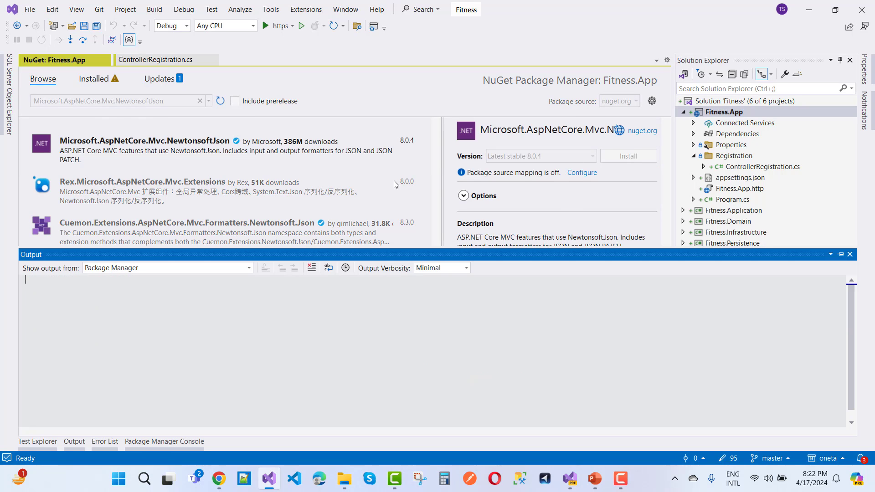
click(466, 340)
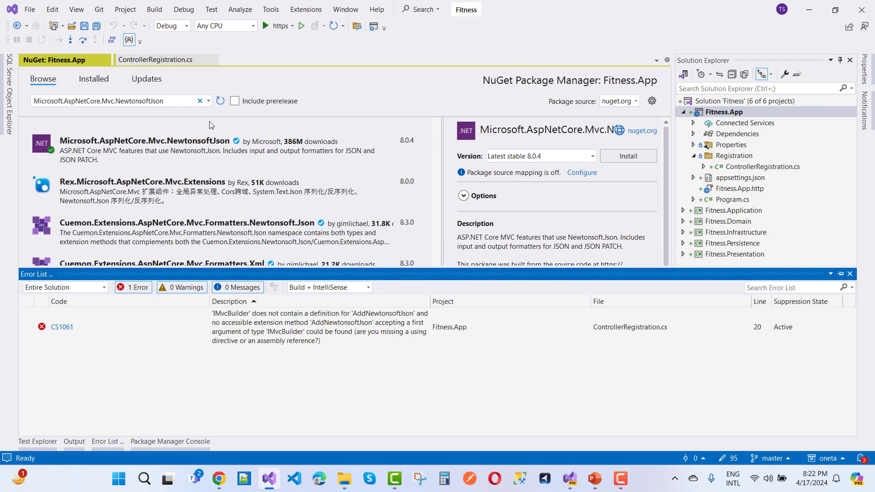
click(164, 60)
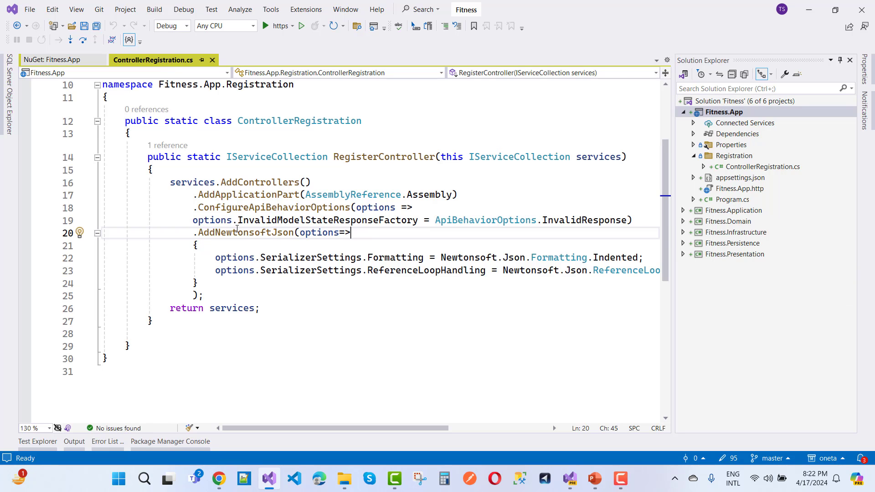